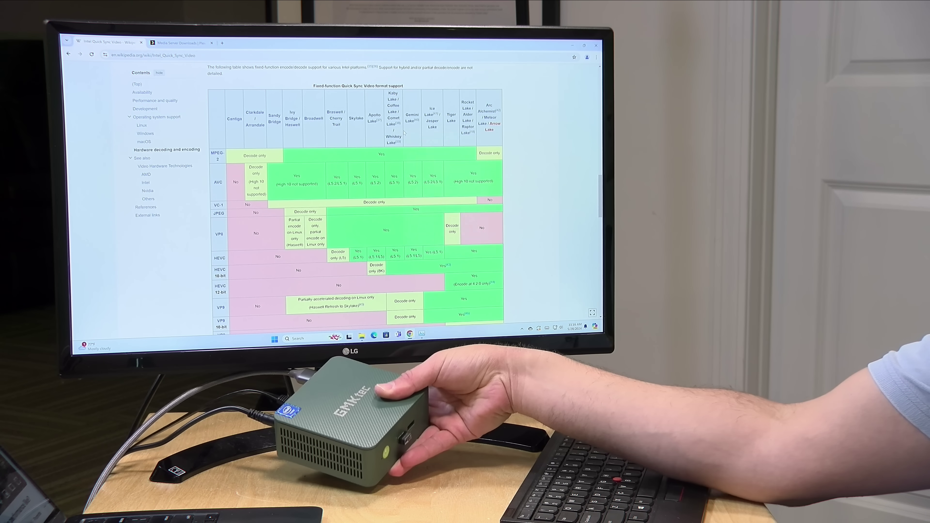
Autoscroll the Wikipedia Quick Sync table down until its AV1 rows are visible.
{"action": "right_click", "coordinate": [404, 133]}
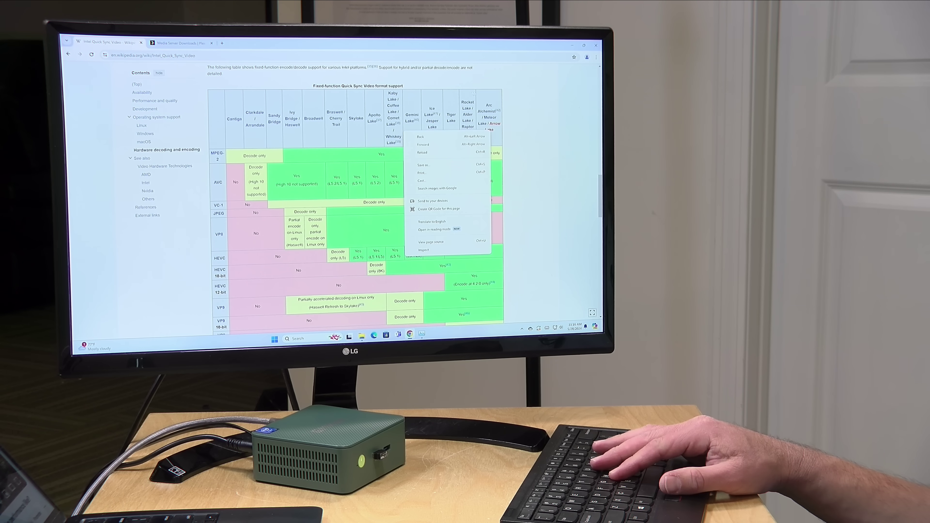
{"action": "key", "text": "Escape"}
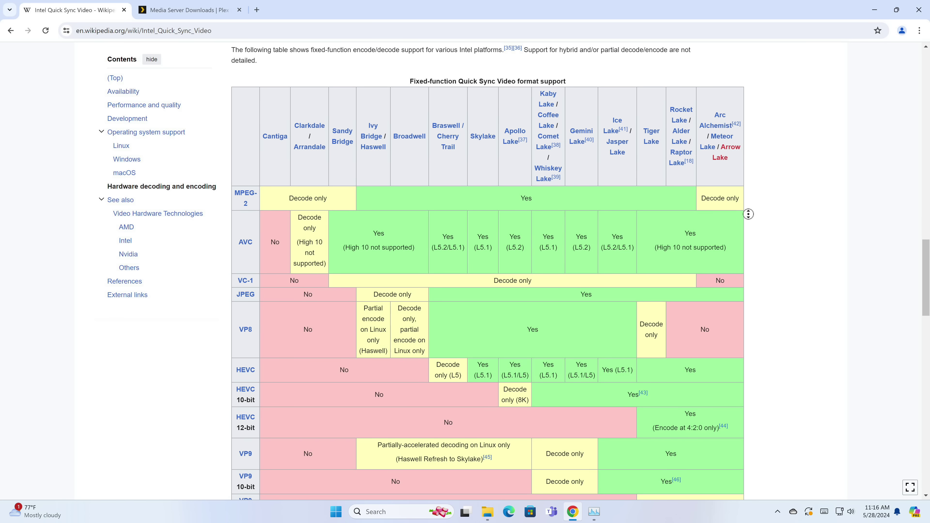
{"action": "middle_click", "coordinate": [721, 189]}
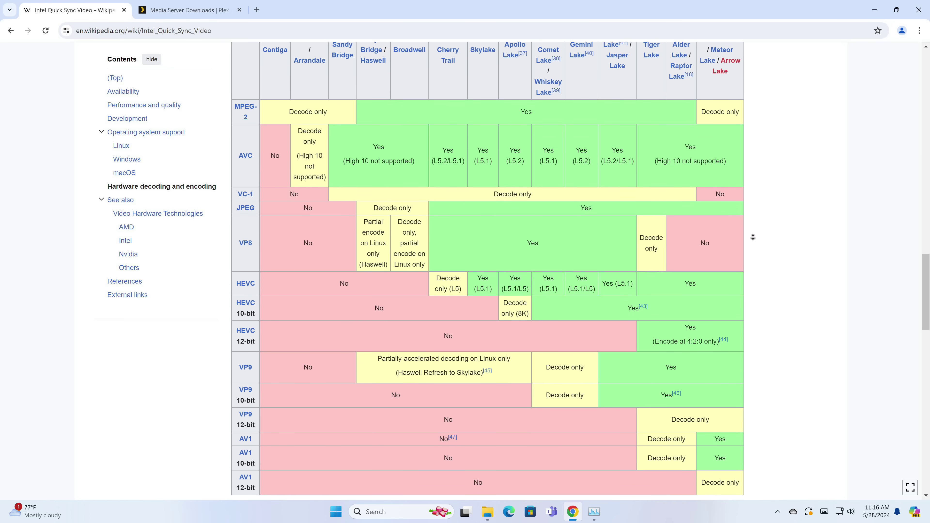
{"action": "left_click", "coordinate": [757, 246]}
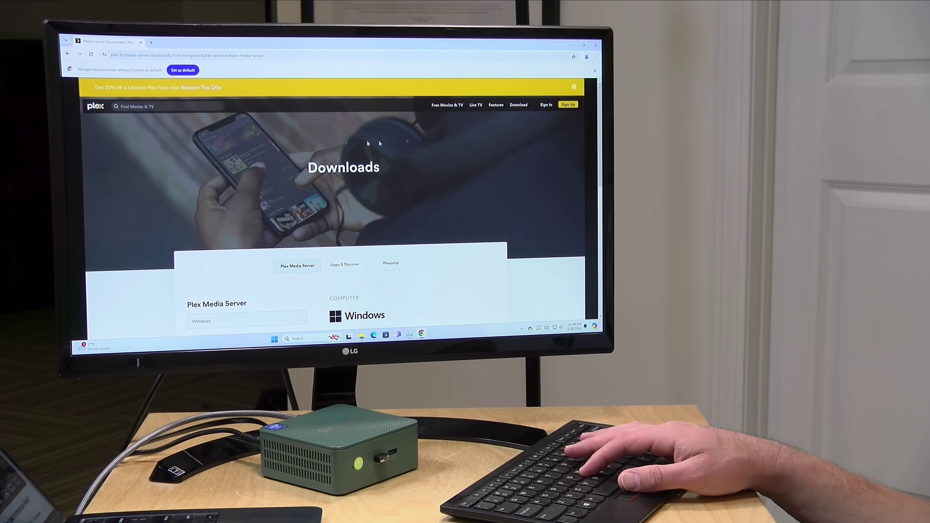
Scroll to Plex Media Server for Windows and download the Windows 64-bit installer.
{"action": "mouse_move", "coordinate": [522, 102]}
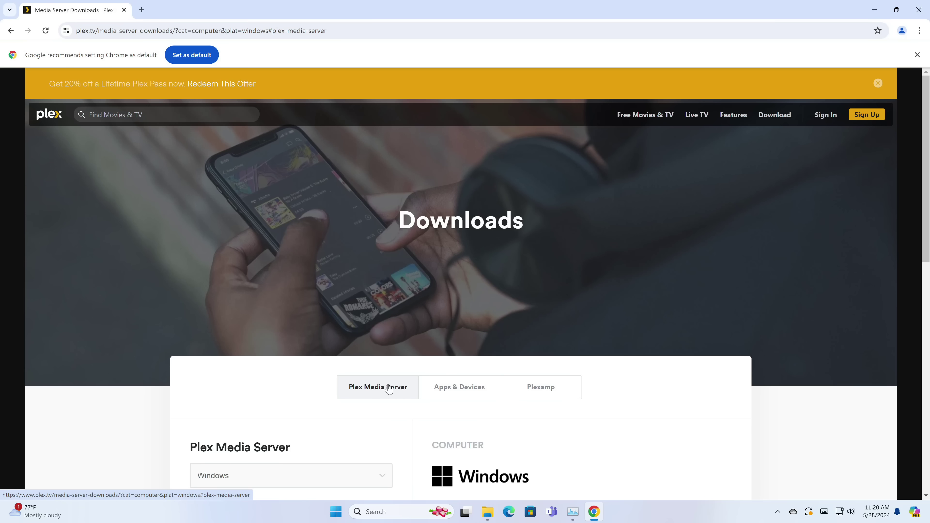
{"action": "middle_click", "coordinate": [388, 448]}
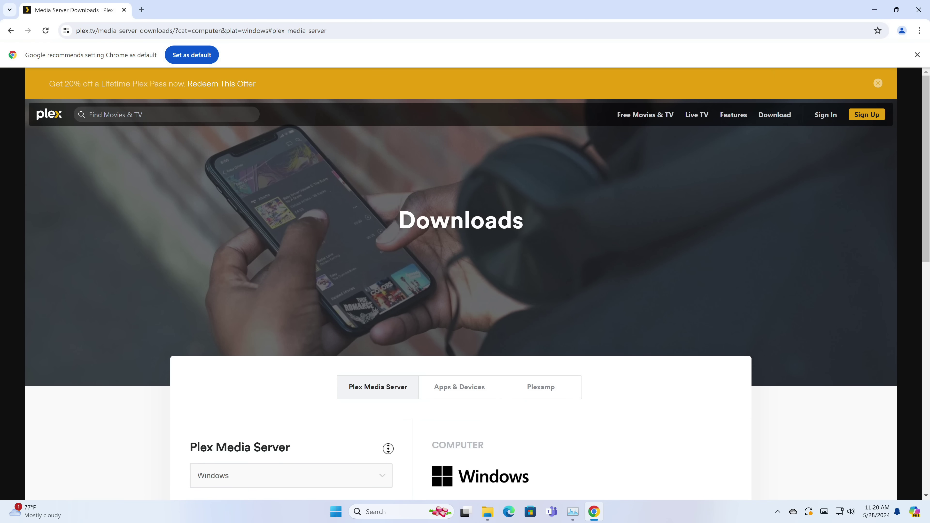
{"action": "scroll", "coordinate": [407, 482], "scroll_direction": "down", "scroll_amount": 2}
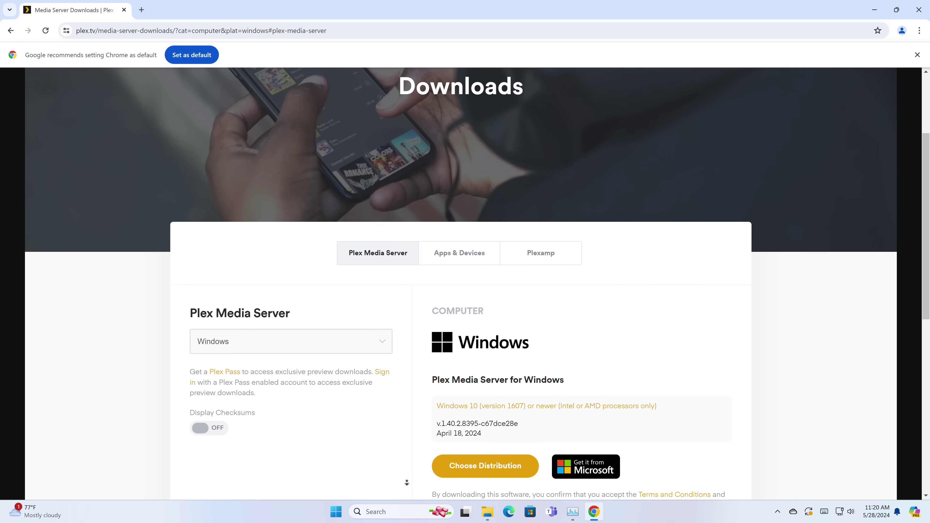
{"action": "left_click", "coordinate": [409, 485]}
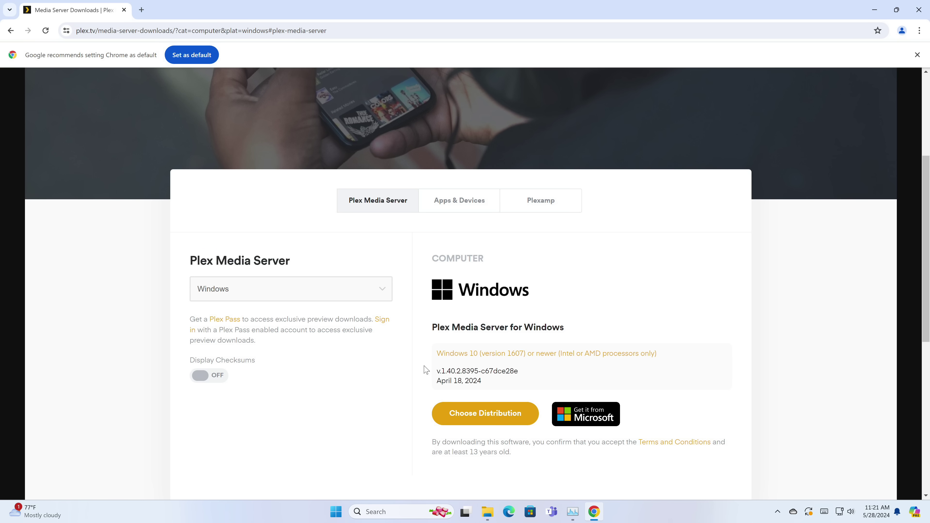
{"action": "left_click", "coordinate": [477, 421]}
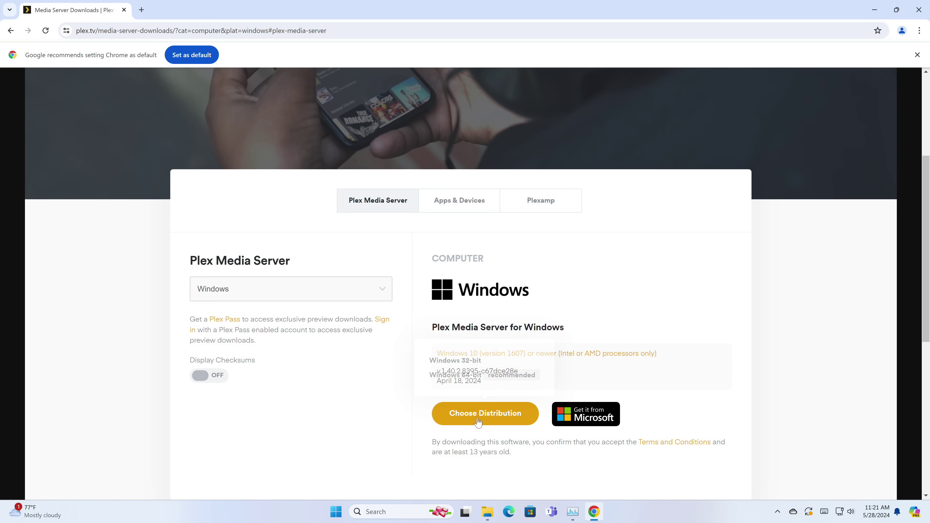
{"action": "left_click", "coordinate": [458, 379]}
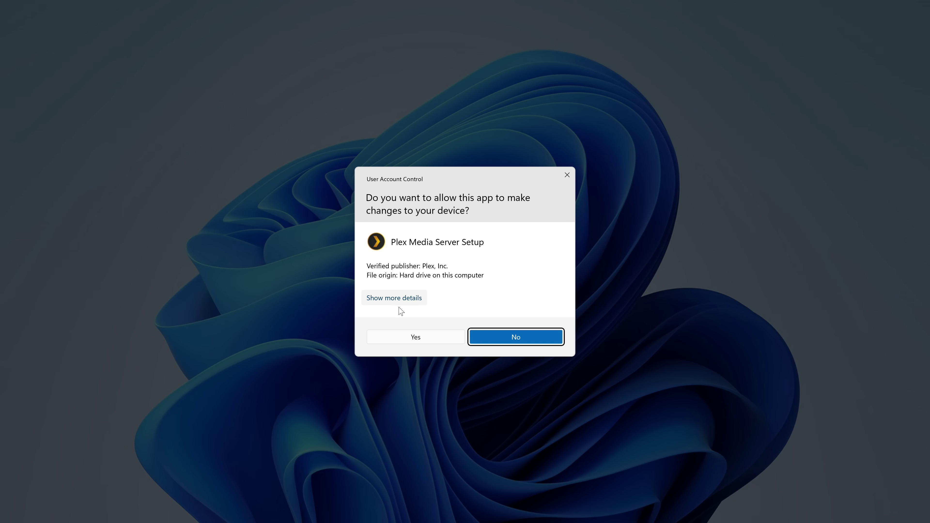
Approve the UAC prompt and install Plex Media Server to the default location.
{"action": "left_click", "coordinate": [417, 338]}
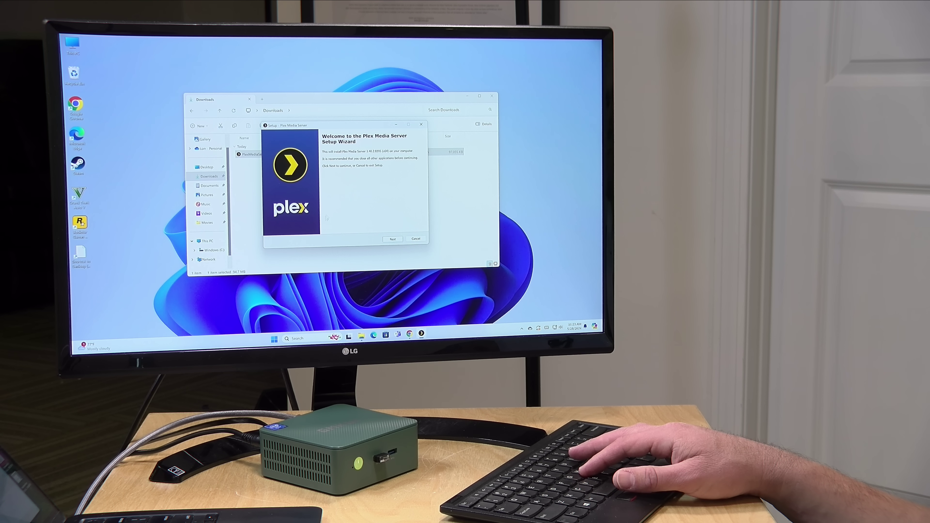
{"action": "left_click", "coordinate": [394, 239]}
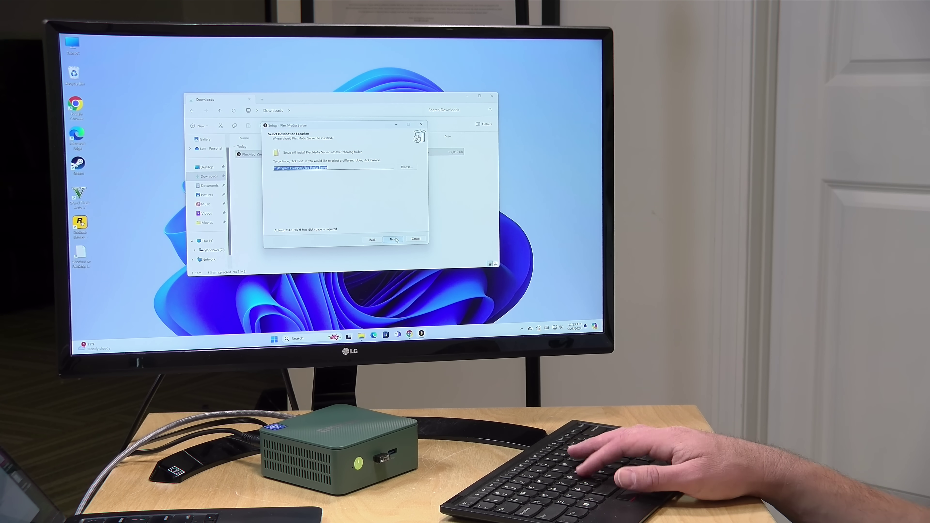
{"action": "left_click", "coordinate": [393, 239]}
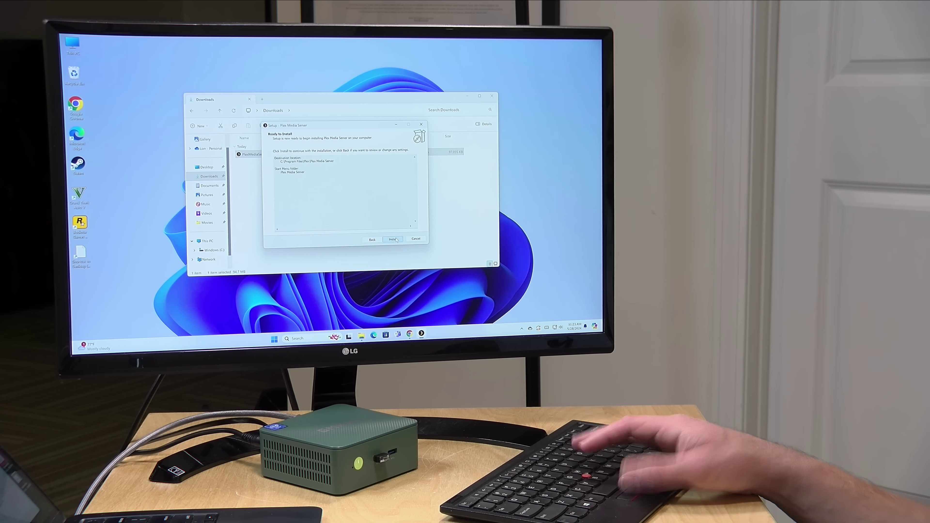
{"action": "left_click", "coordinate": [393, 239]}
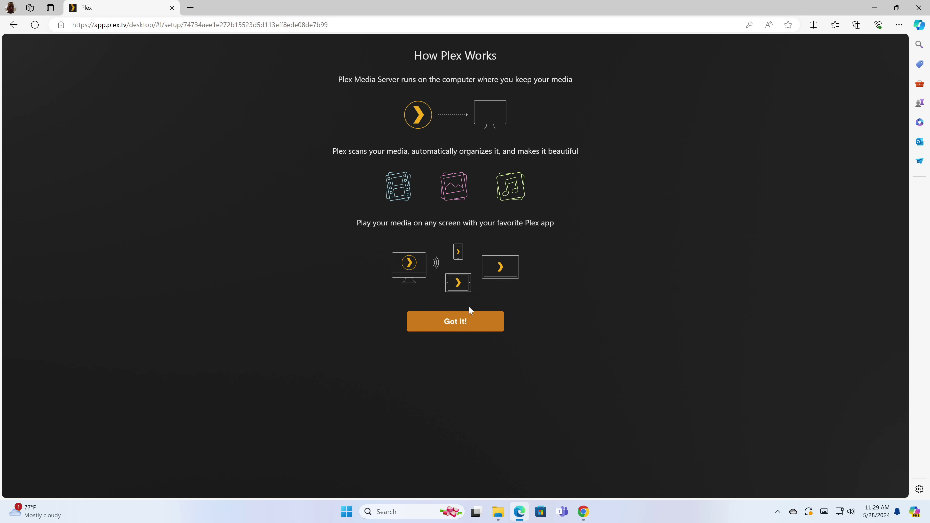
Dismiss the Plex introduction and keep server name NucBoxG3 with outside access allowed.
{"action": "left_click", "coordinate": [469, 320]}
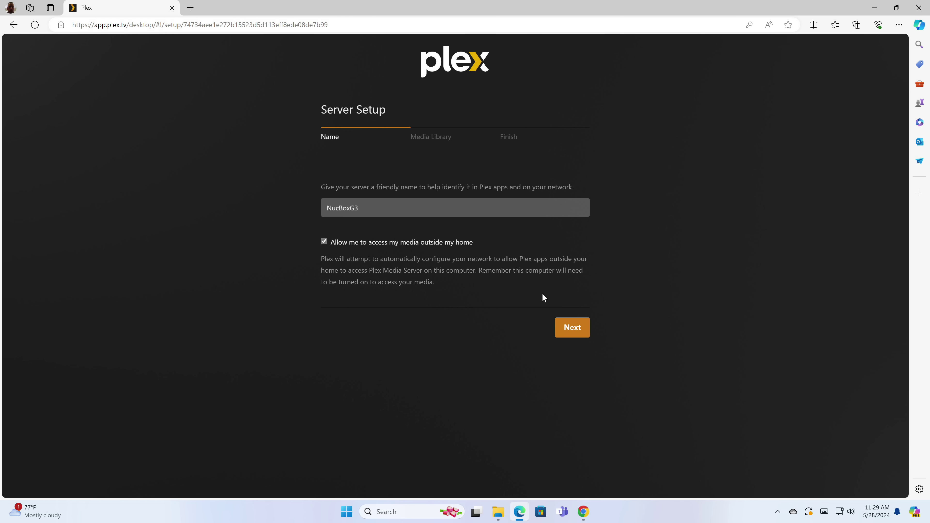
{"action": "left_click", "coordinate": [570, 327]}
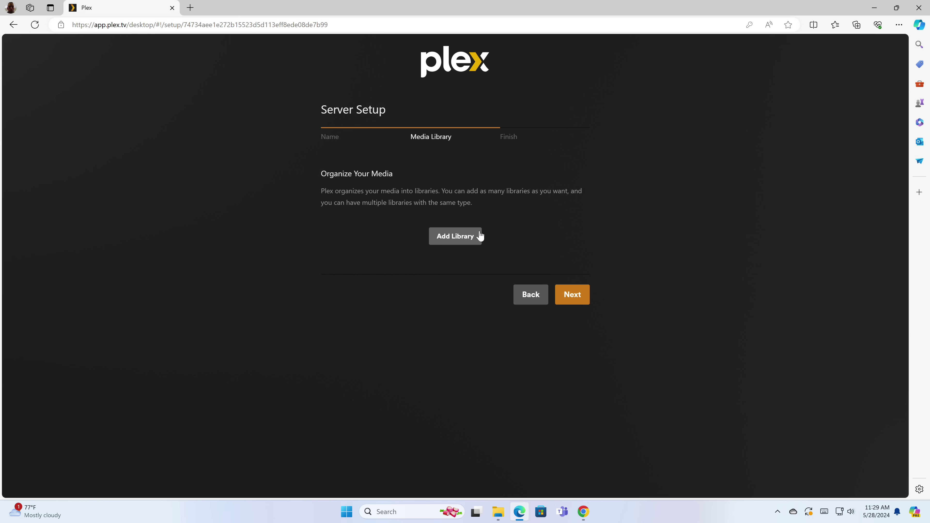
{"action": "left_click", "coordinate": [497, 512]}
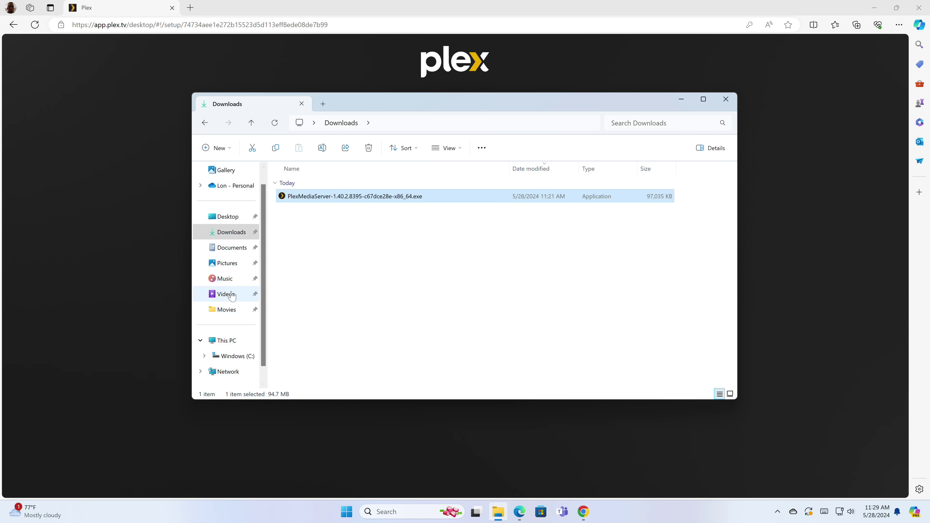
Browse to C:\Movies in File Explorer to check its five video files.
{"action": "left_click", "coordinate": [226, 309]}
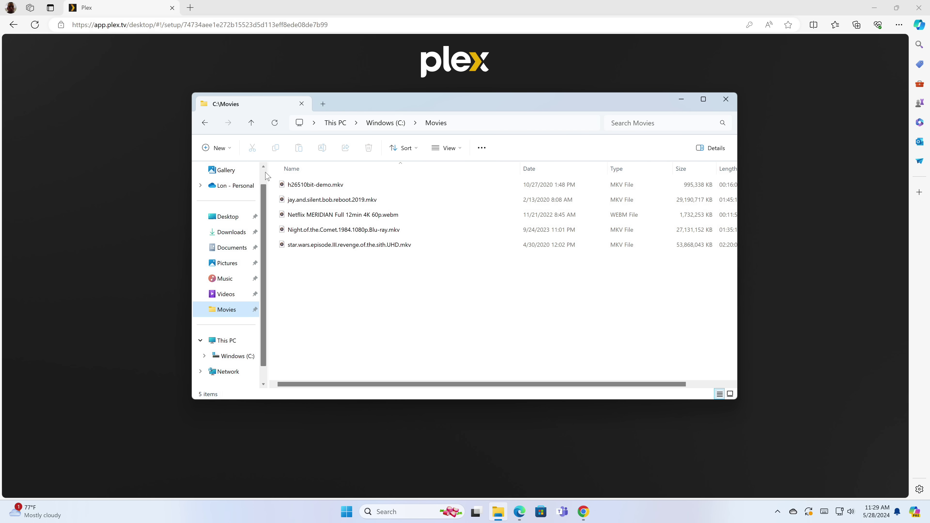
{"action": "scroll", "coordinate": [266, 175], "scroll_direction": "up", "scroll_amount": 1}
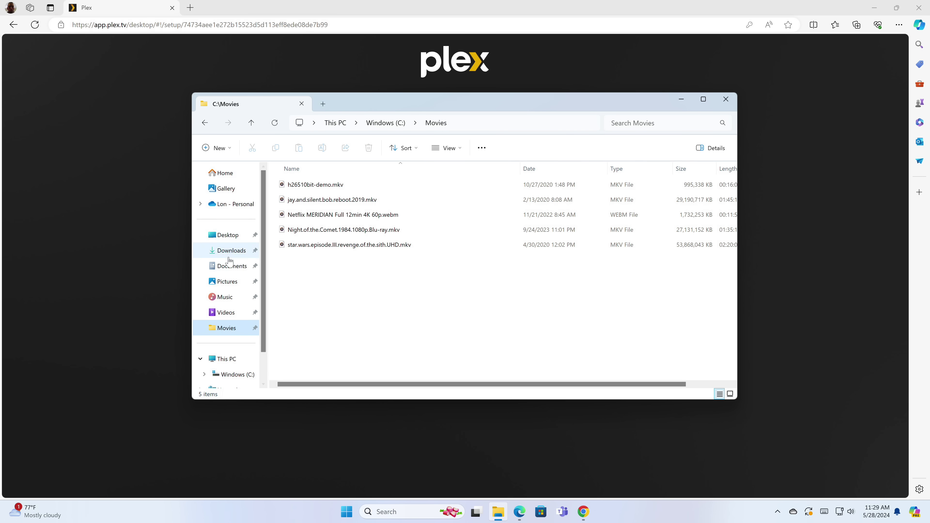
{"action": "left_click", "coordinate": [237, 374]}
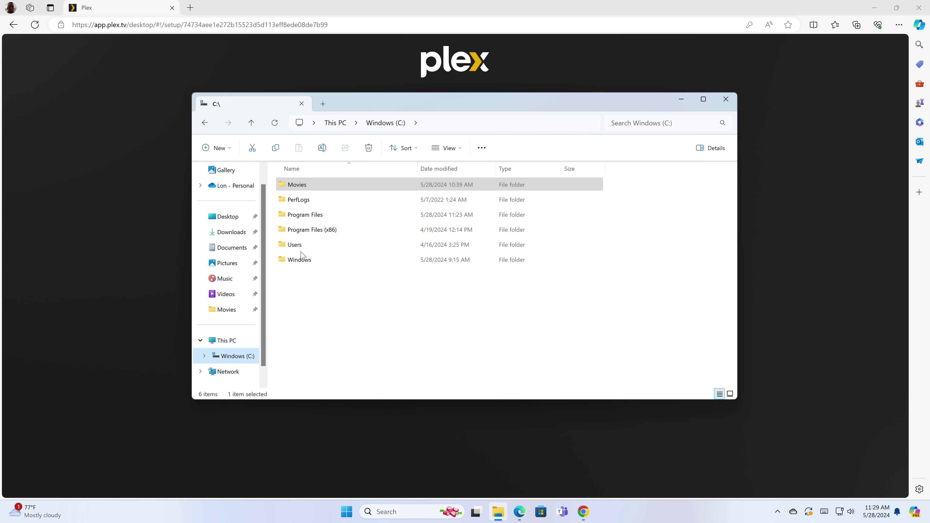
{"action": "double_click", "coordinate": [316, 188]}
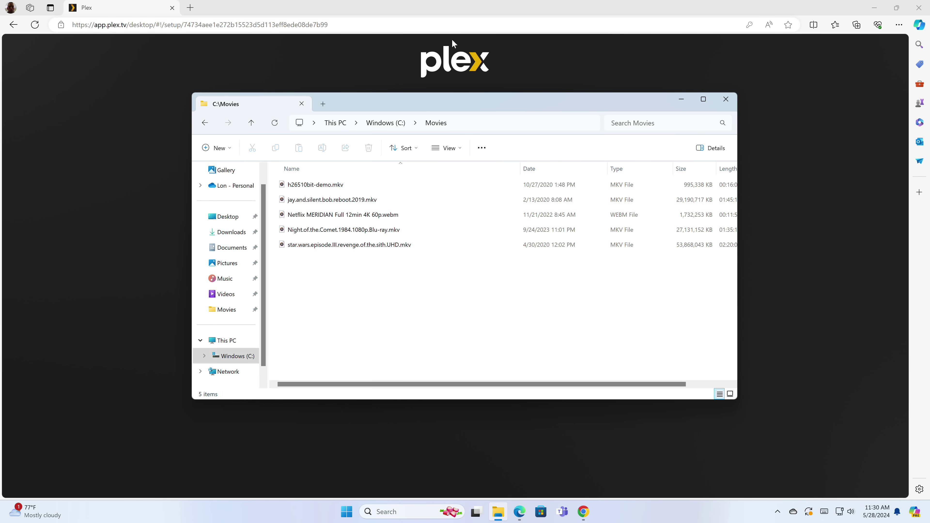
{"action": "left_click", "coordinate": [455, 12]}
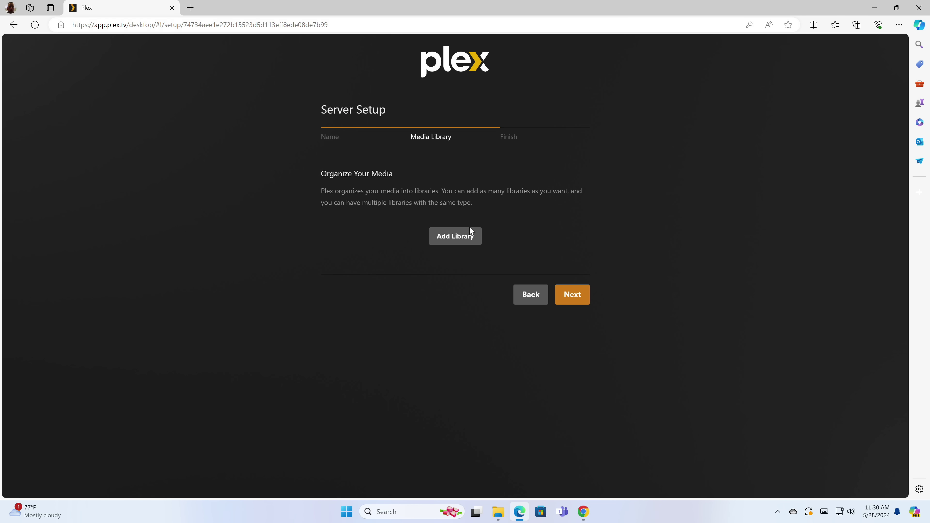
Start a new library of type Movies in the server setup.
{"action": "left_click", "coordinate": [469, 235]}
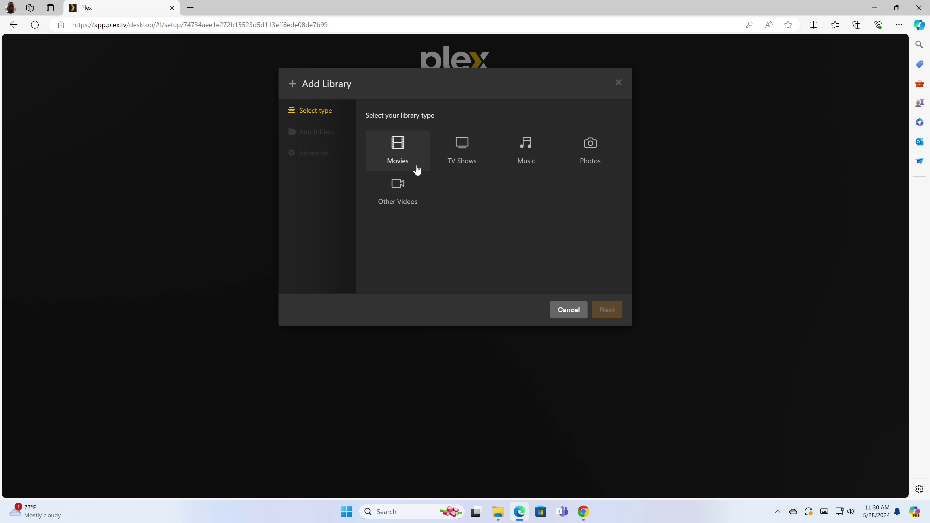
{"action": "left_click", "coordinate": [410, 160]}
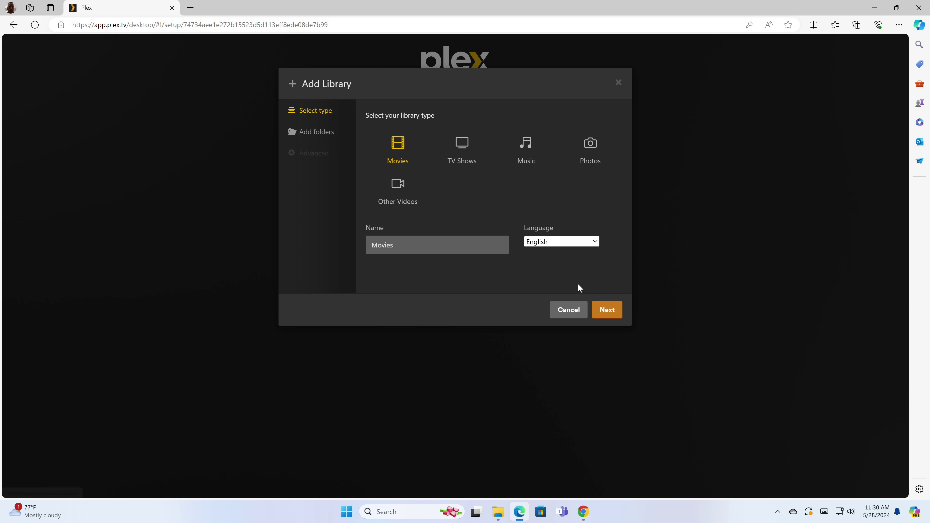
{"action": "left_click", "coordinate": [604, 311]}
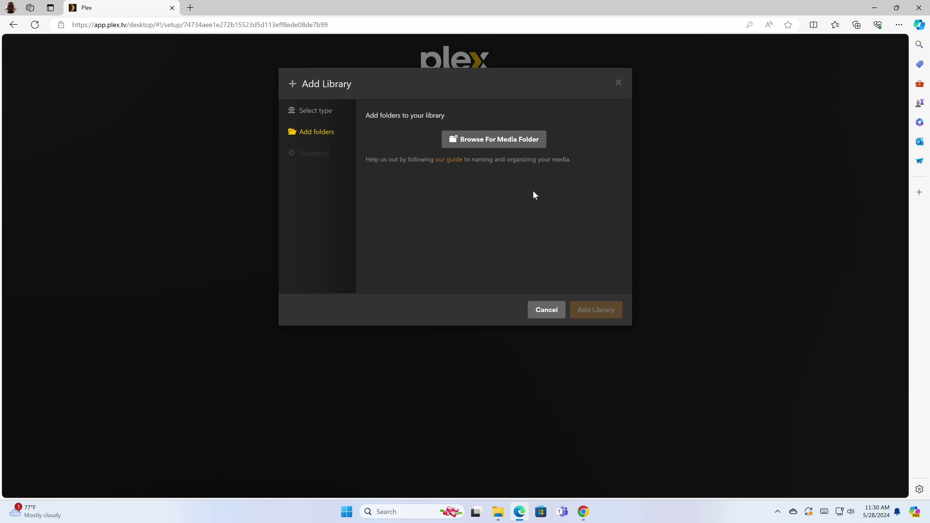
Add the C:\Movies folder to the Movies library and complete server setup.
{"action": "left_click", "coordinate": [505, 142]}
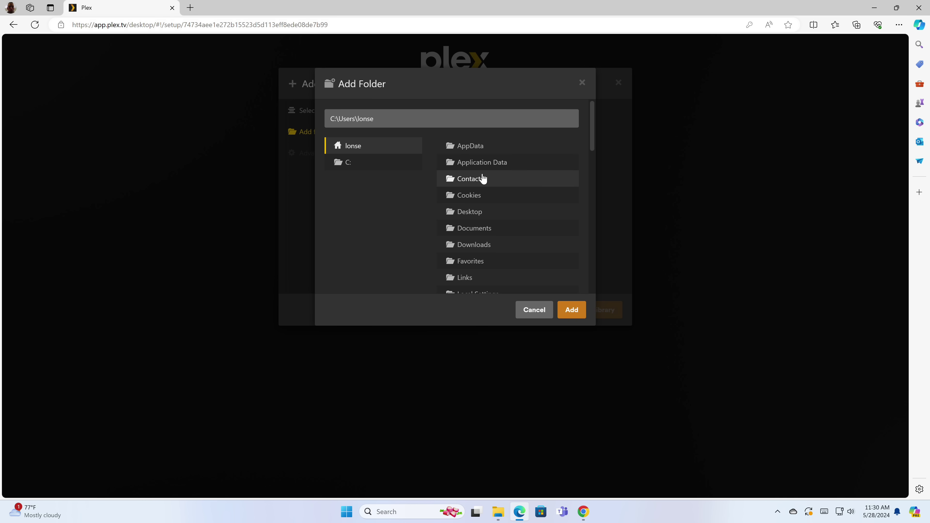
{"action": "left_click", "coordinate": [377, 161]}
{"action": "left_click", "coordinate": [478, 179]}
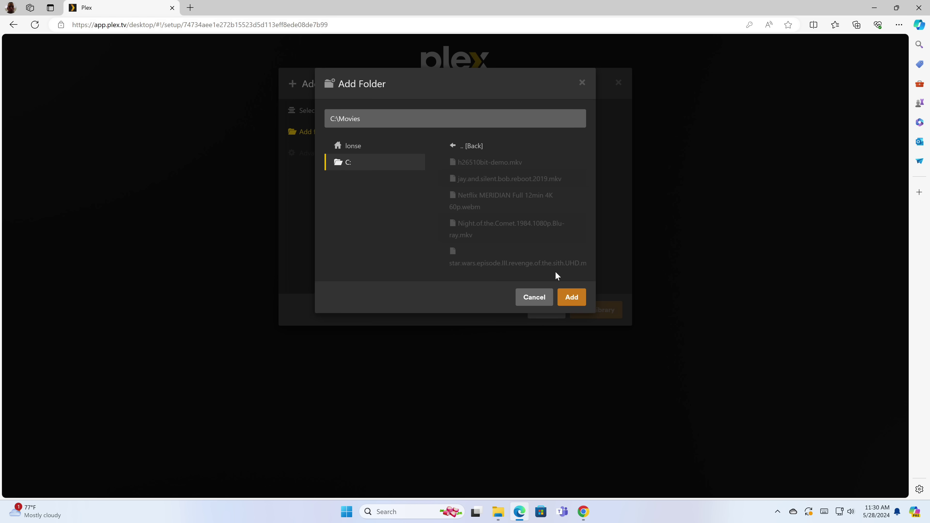
{"action": "left_click", "coordinate": [571, 298]}
{"action": "left_click", "coordinate": [594, 310]}
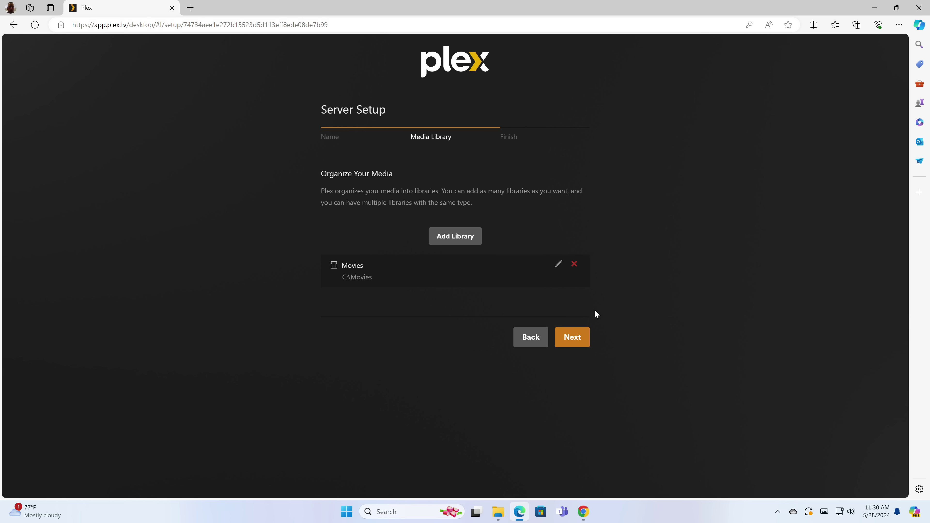
{"action": "left_click", "coordinate": [575, 337]}
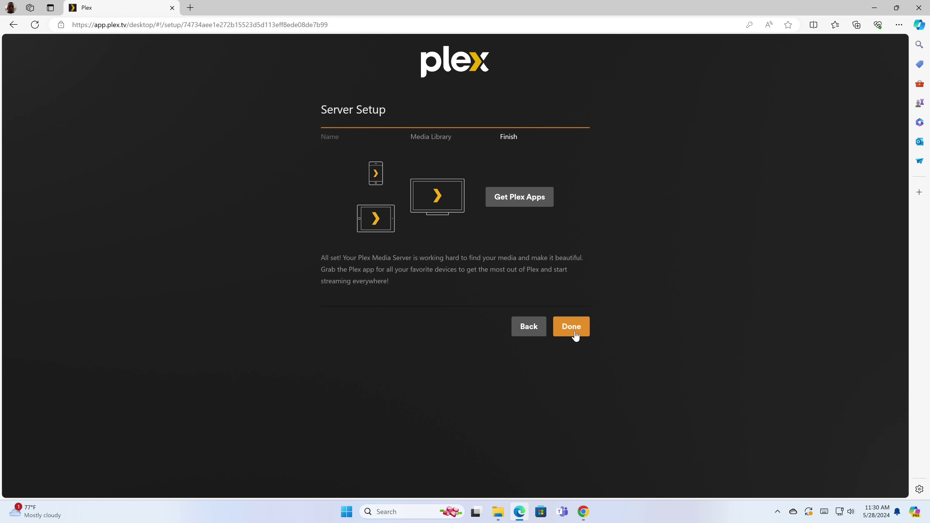
{"action": "left_click", "coordinate": [571, 326]}
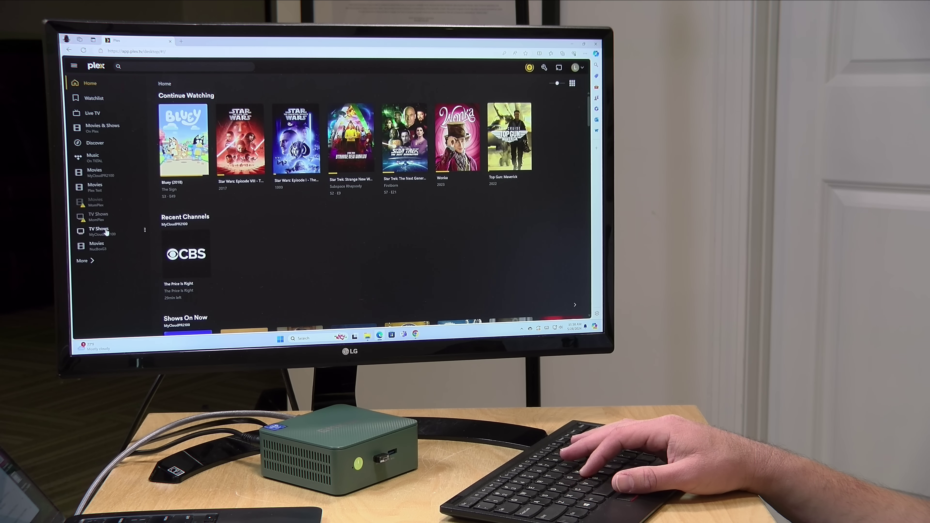
Open the NucBoxG3 Movies library and show its five films in the Library grid.
{"action": "left_click", "coordinate": [96, 245]}
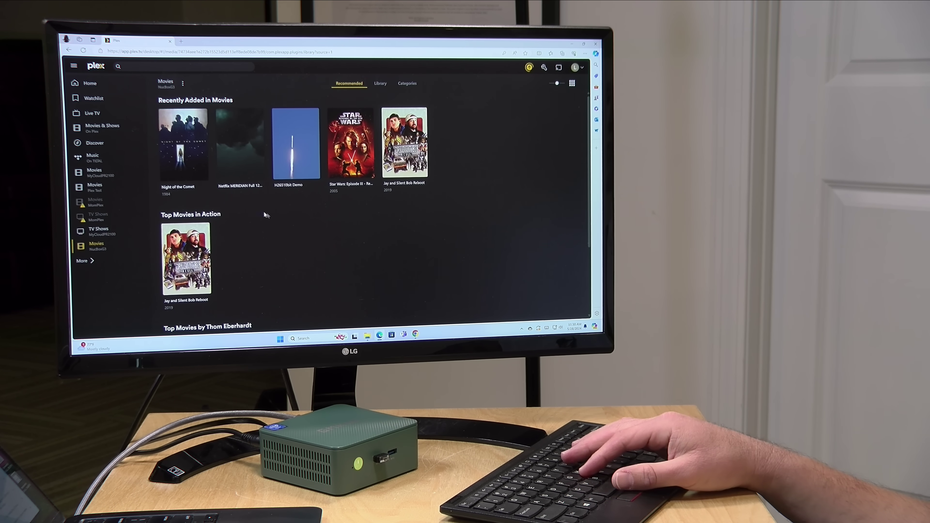
{"action": "left_click", "coordinate": [379, 86]}
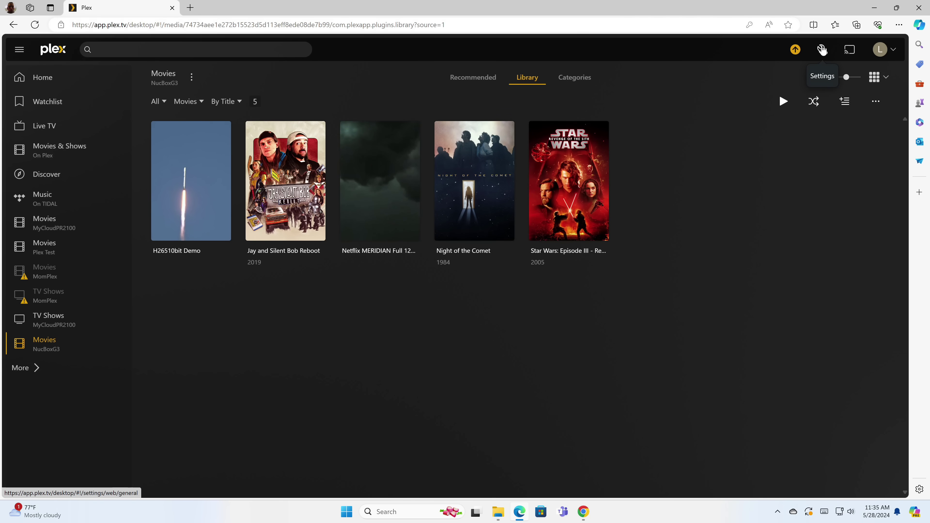
{"action": "left_click", "coordinate": [822, 50]}
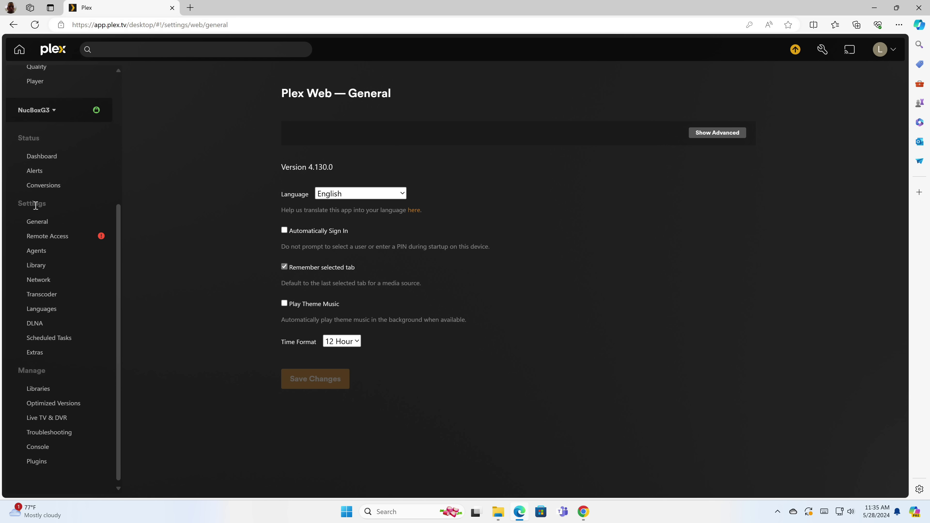
Open the NucBoxG3 Transcoder settings and show its advanced options.
{"action": "left_click", "coordinate": [42, 297]}
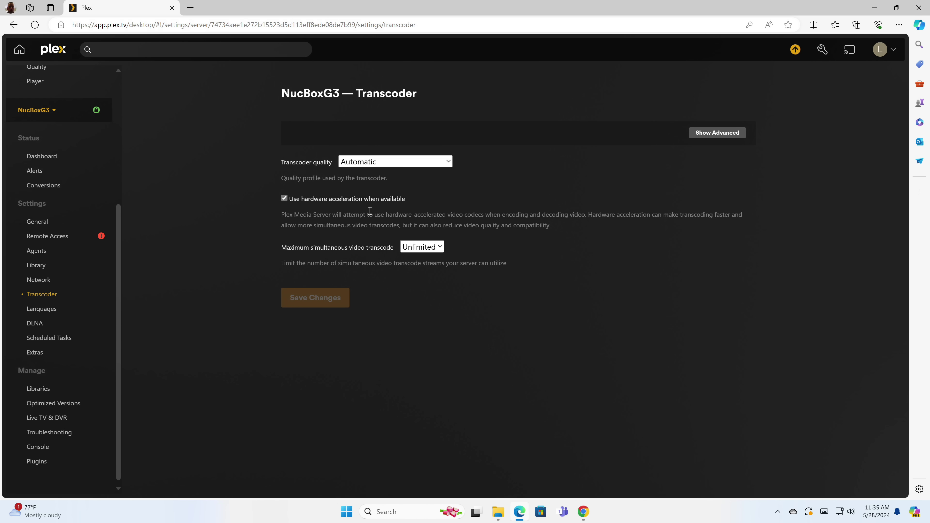
{"action": "left_click", "coordinate": [706, 134]}
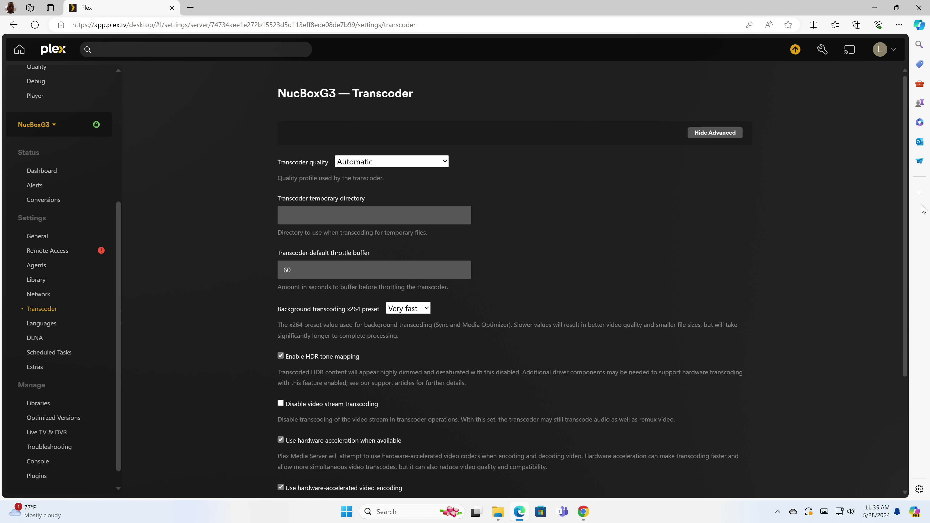
Scroll the transcoder settings down to the Auto hardware transcoding device option.
{"action": "left_click_drag", "start_coordinate": [903, 212], "coordinate": [907, 312]}
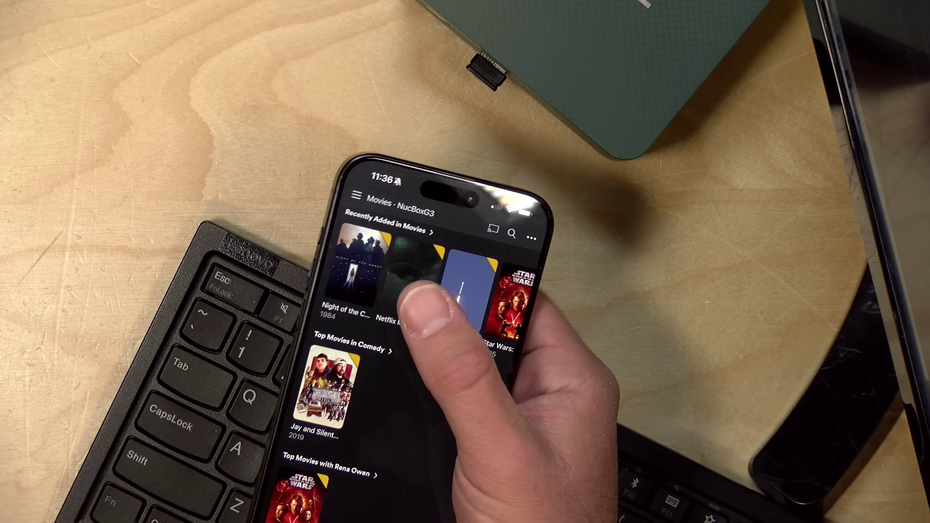
Play Netflix MERIDIAN from Recently Added in the iPhone's Plex app.
{"action": "left_click", "coordinate": [410, 274]}
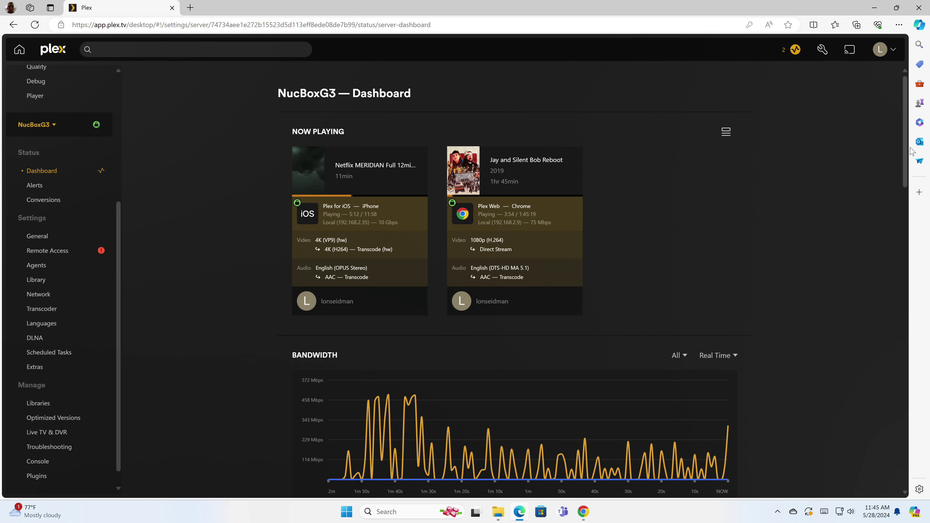
{"action": "left_click_drag", "start_coordinate": [909, 150], "coordinate": [896, 273]}
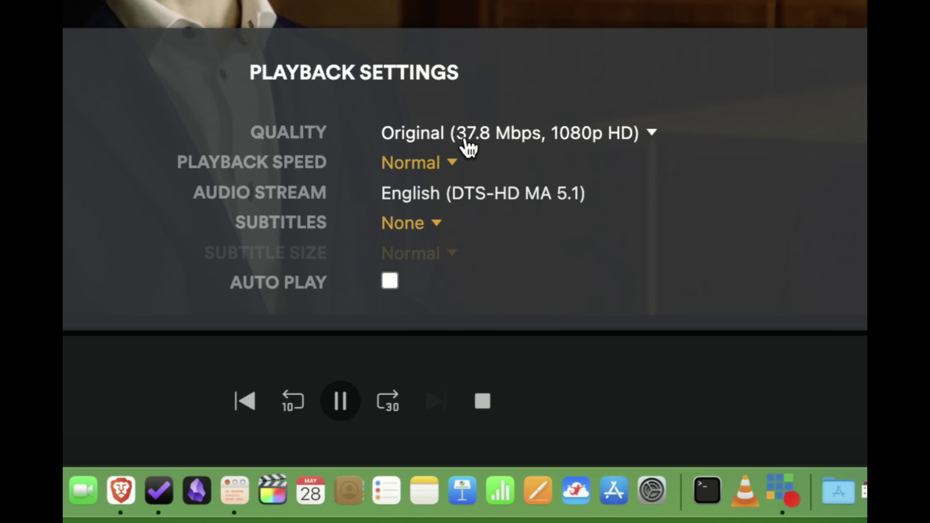
Switch the movie's playback quality to Convert 1080p HD at 8 Mbps from the full list.
{"action": "left_click", "coordinate": [467, 146]}
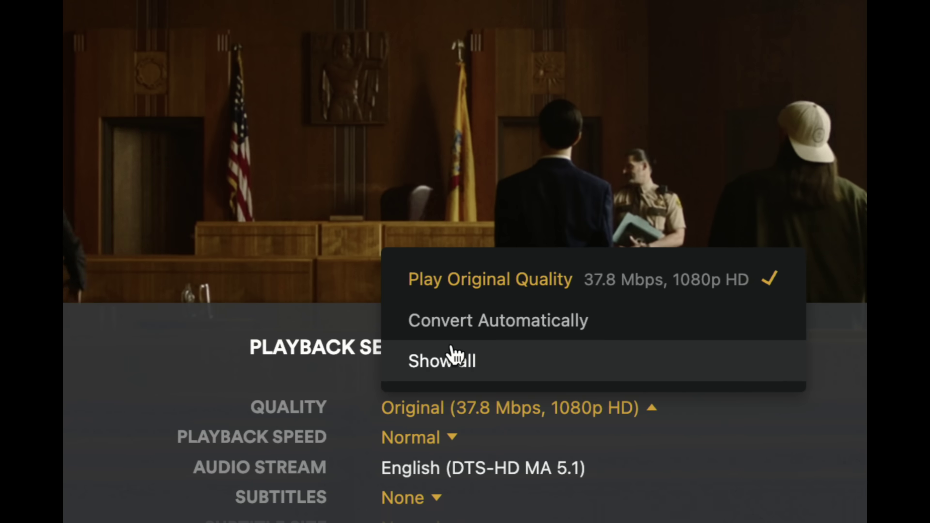
{"action": "left_click", "coordinate": [454, 361]}
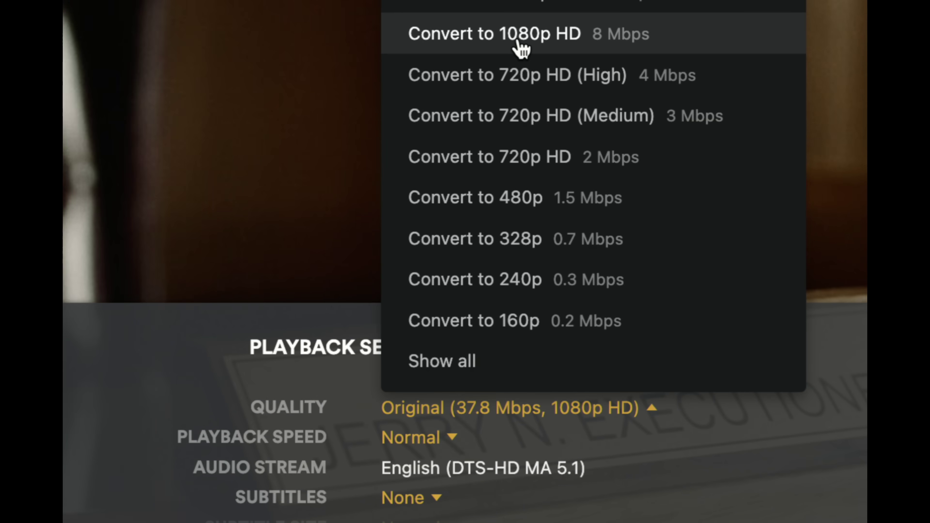
{"action": "left_click", "coordinate": [521, 47]}
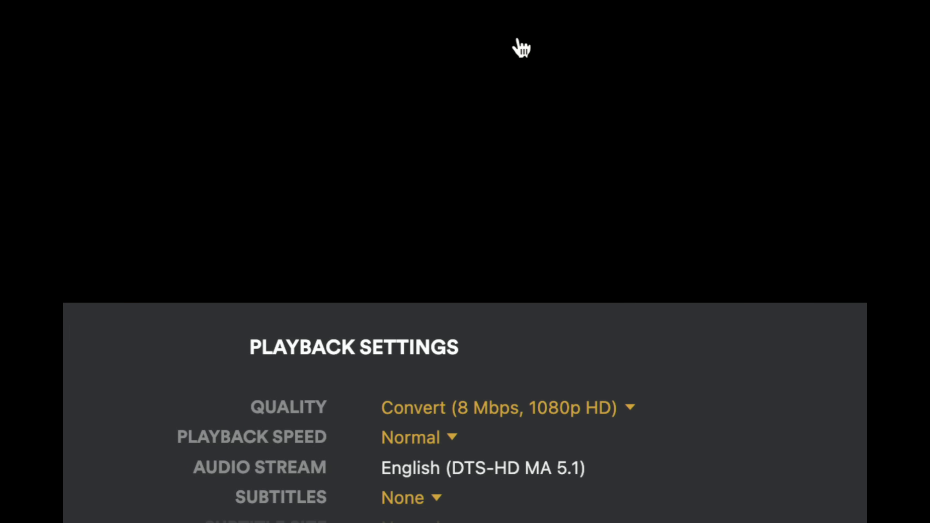
{"action": "scroll", "coordinate": [498, 520], "scroll_direction": "down", "scroll_amount": 3}
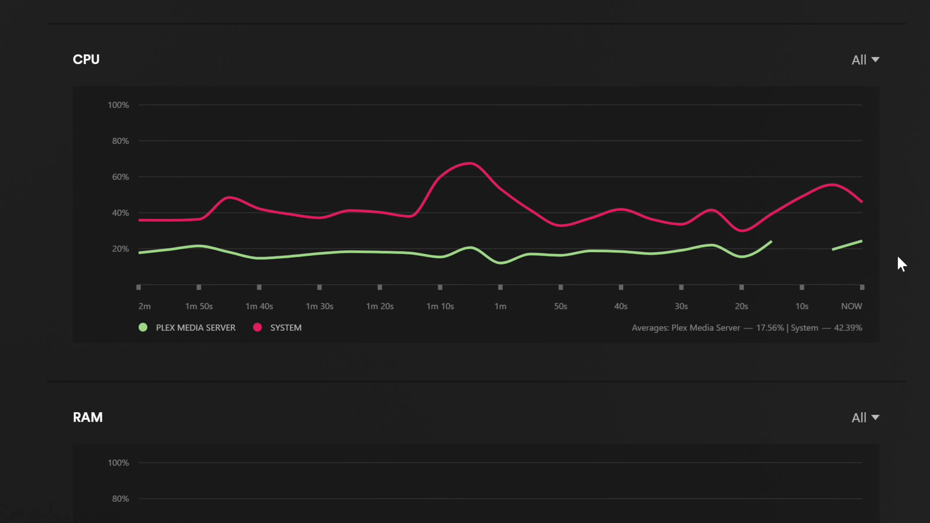
Read the CPU graph values, then check Now Playing: Star Wars transcoding 4K HDR10 to 1080p H264.
{"action": "mouse_move", "coordinate": [745, 252]}
{"action": "mouse_move", "coordinate": [856, 254]}
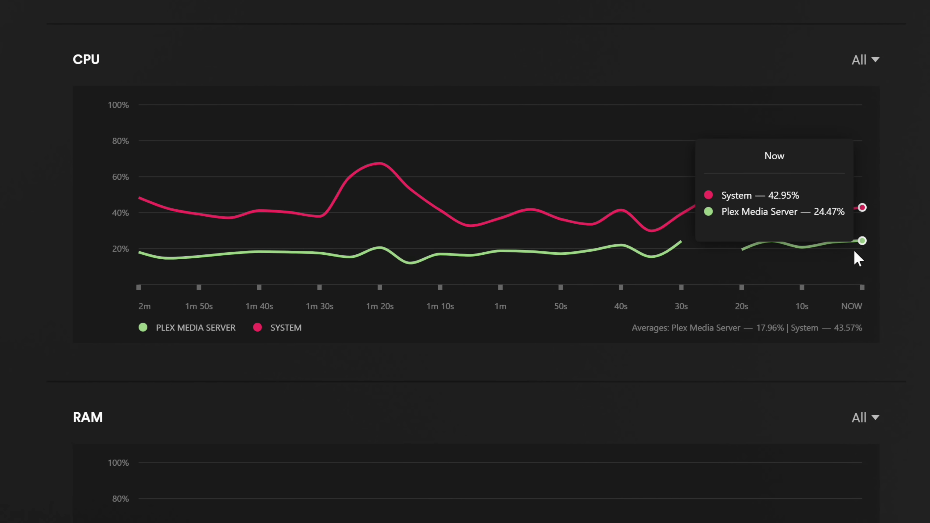
{"action": "scroll", "coordinate": [778, 410], "scroll_direction": "up", "scroll_amount": 15}
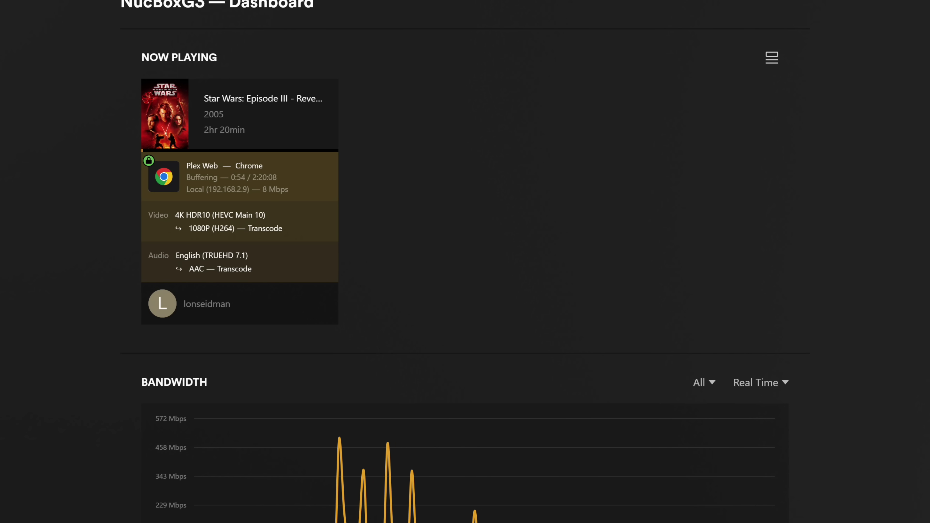
Scroll down to the CPU graph and read the near-100% load at NOW during the 4K HDR transcode.
{"action": "scroll", "coordinate": [465, 262], "scroll_direction": "down", "scroll_amount": 5}
{"action": "scroll", "coordinate": [465, 262], "scroll_direction": "down", "scroll_amount": 10}
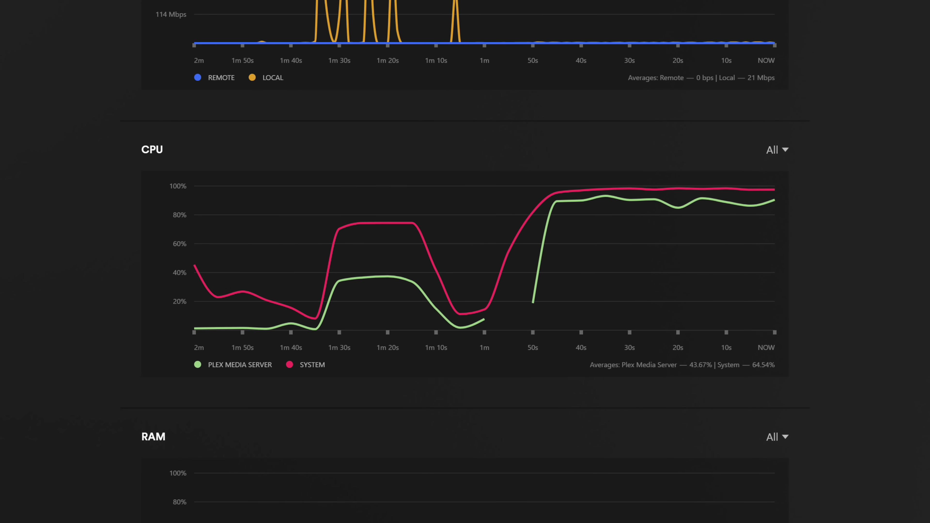
{"action": "mouse_move", "coordinate": [765, 211]}
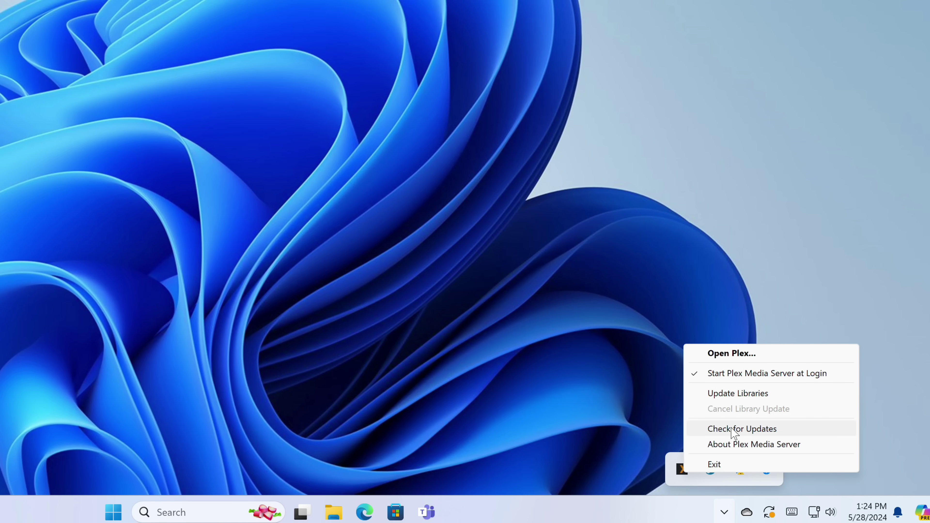
Close the Plex tray menu and reopen the hidden-icons panel showing the Plex icon.
{"action": "left_click", "coordinate": [661, 425]}
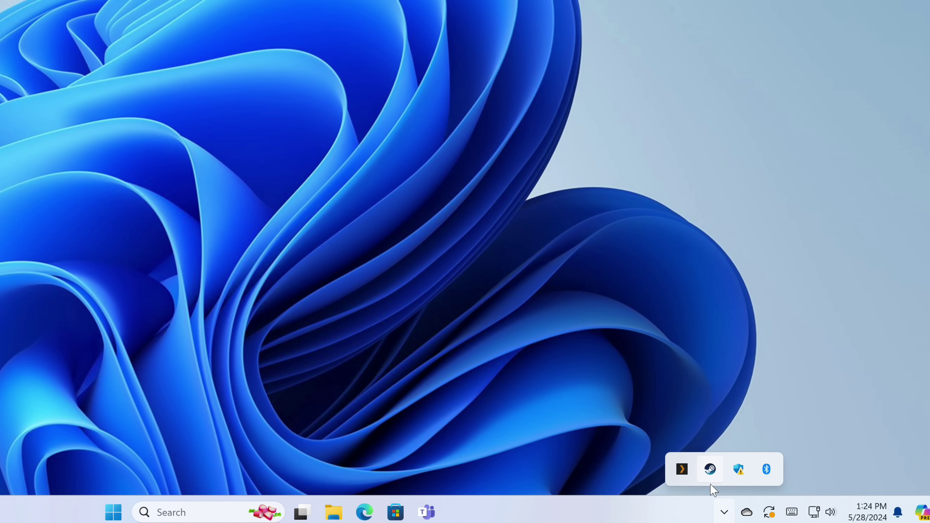
{"action": "left_click", "coordinate": [719, 511]}
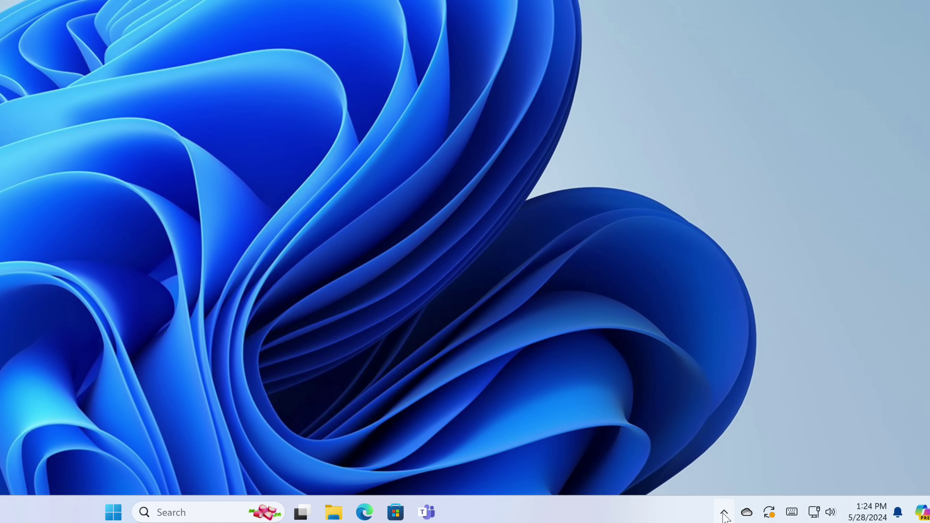
{"action": "left_click", "coordinate": [722, 513]}
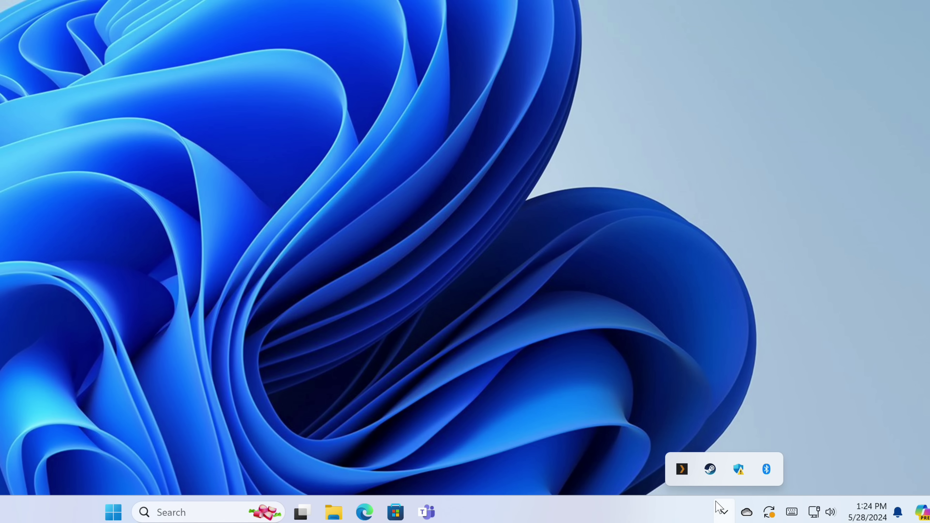